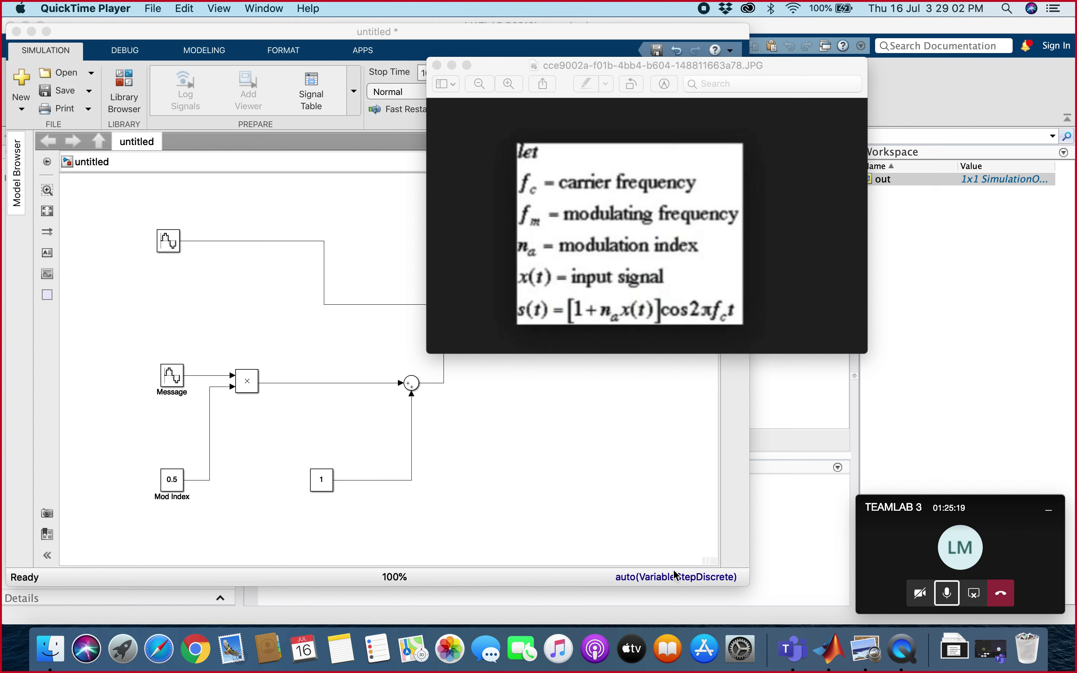
Step: Bring the untitled Simulink AM modulator model in front of the AM formula image
left_click(667, 441)
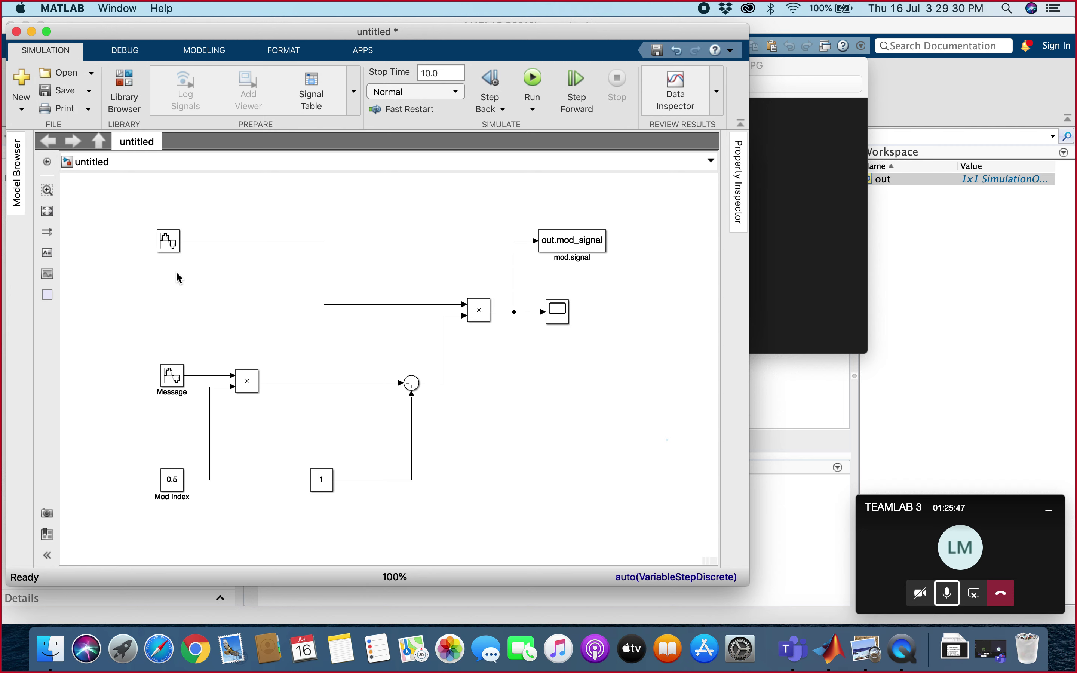
left_click(175, 244)
left_click(171, 377)
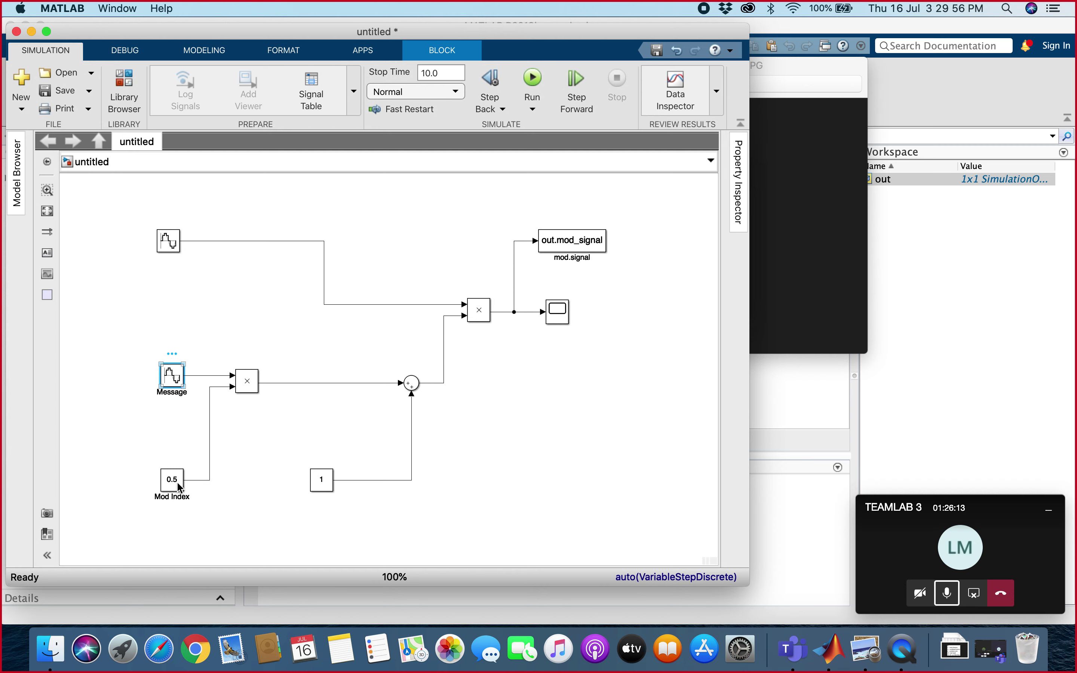
double_click(172, 376)
scroll(272, 419, "down", 3)
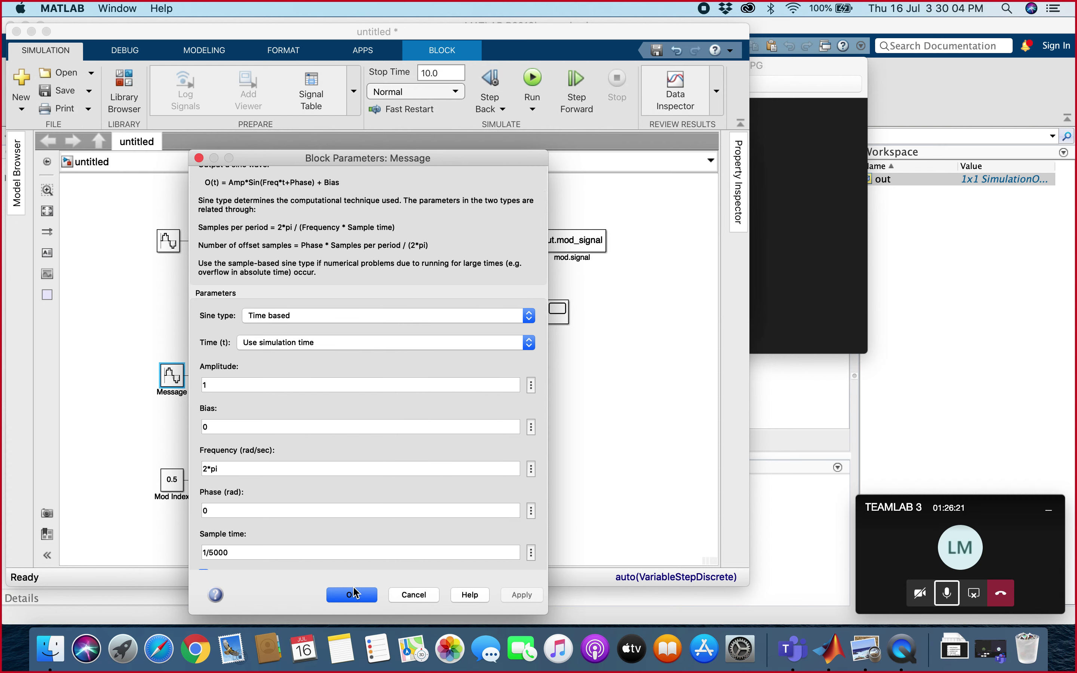
scroll(345, 568, "down", 2)
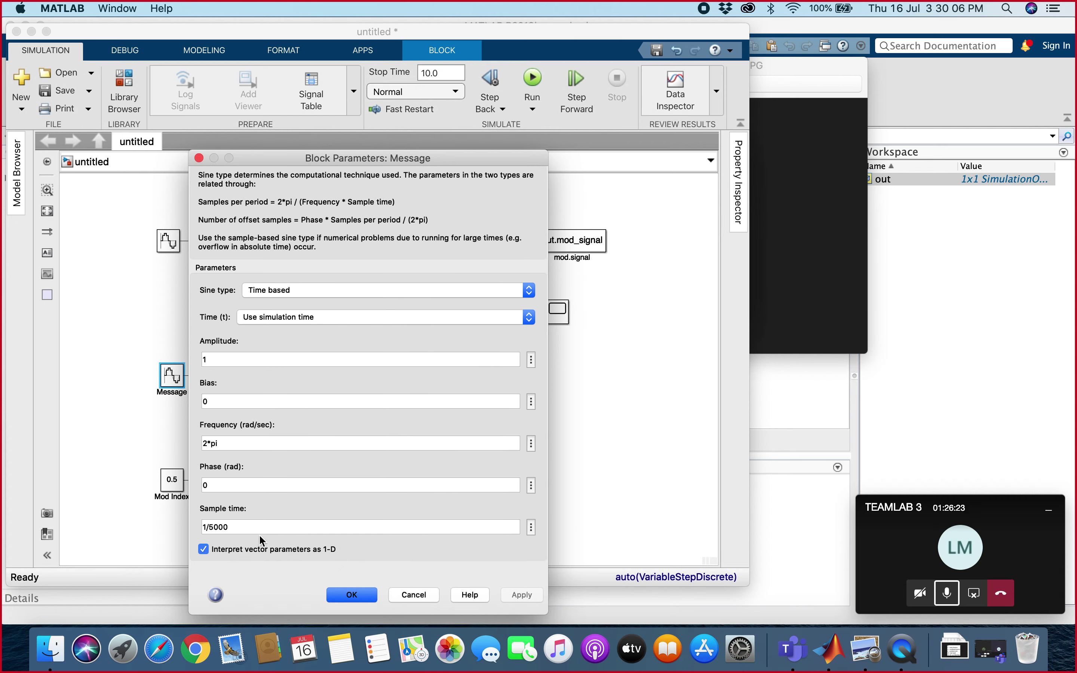
left_click(347, 594)
double_click(170, 242)
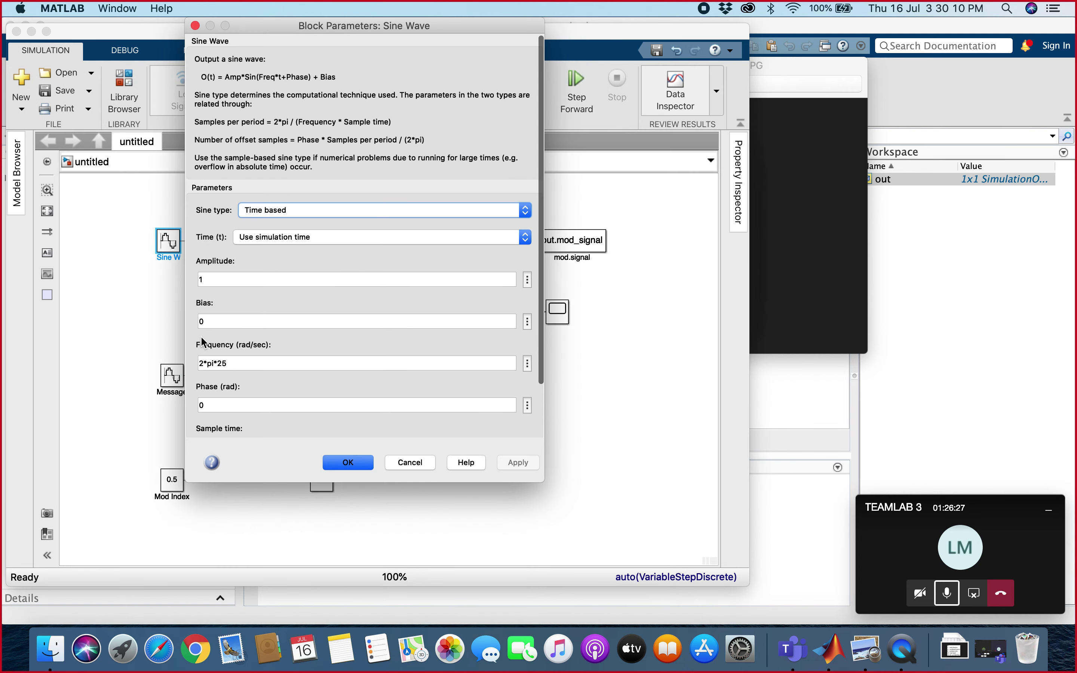
scroll(257, 366, "down", 1)
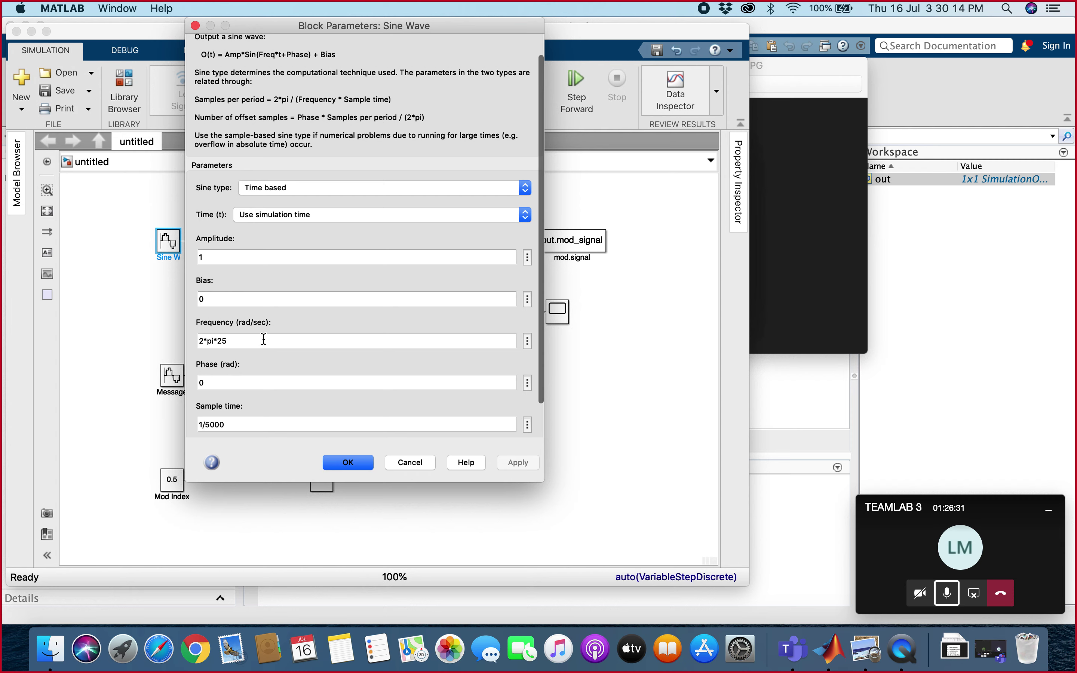
scroll(264, 339, "down", 2)
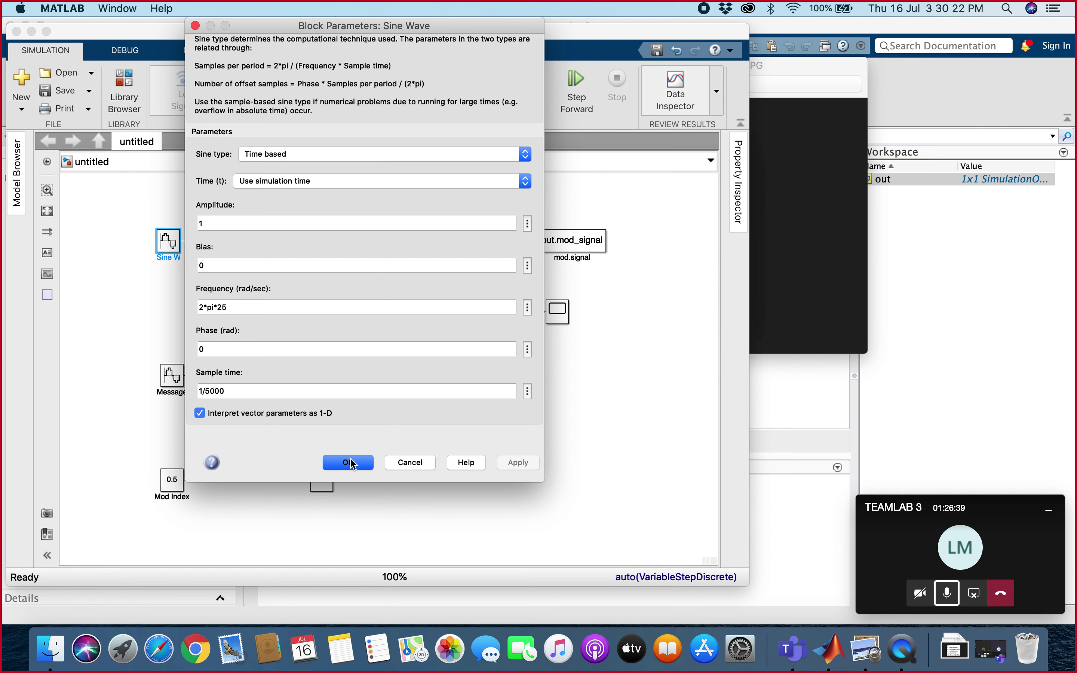
left_click(351, 463)
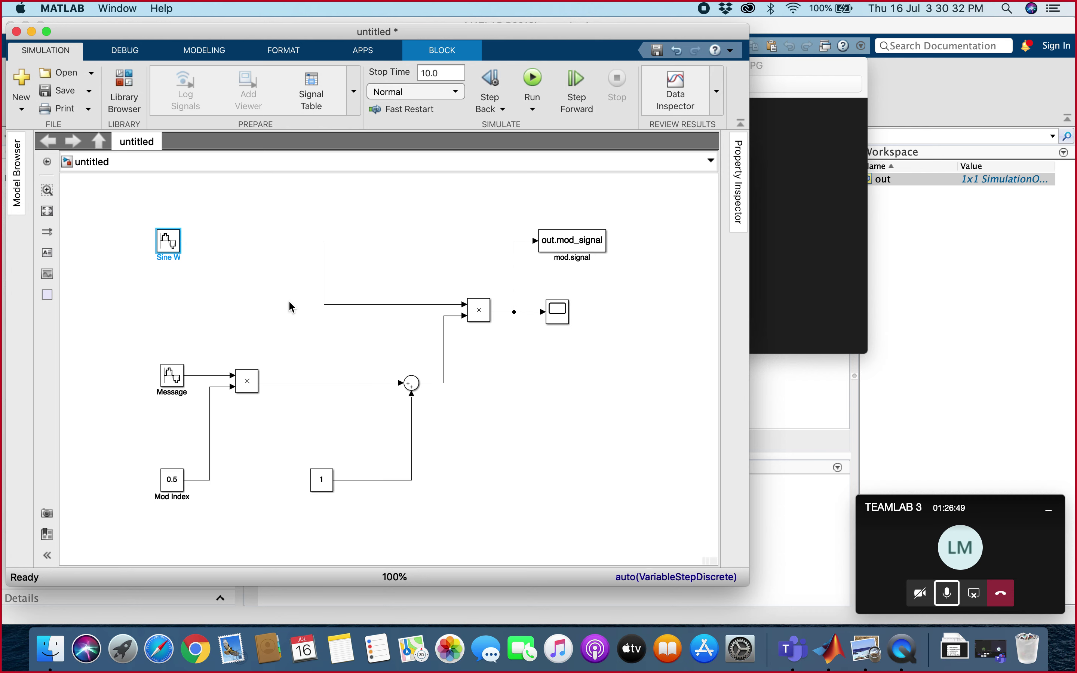
double_click(175, 244)
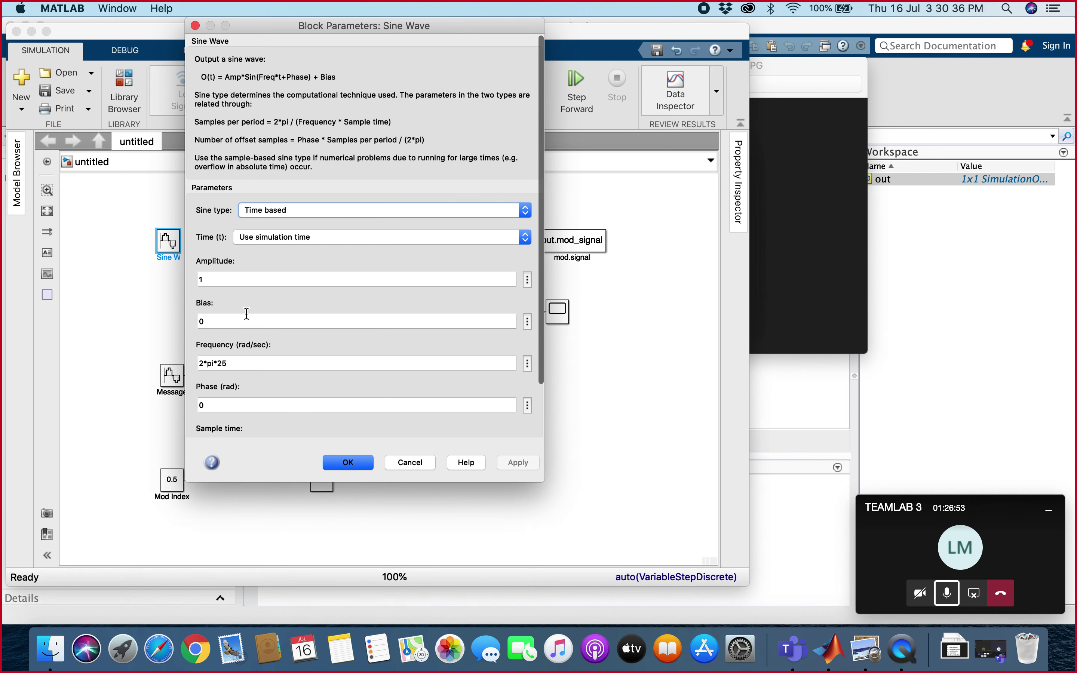
left_click(348, 463)
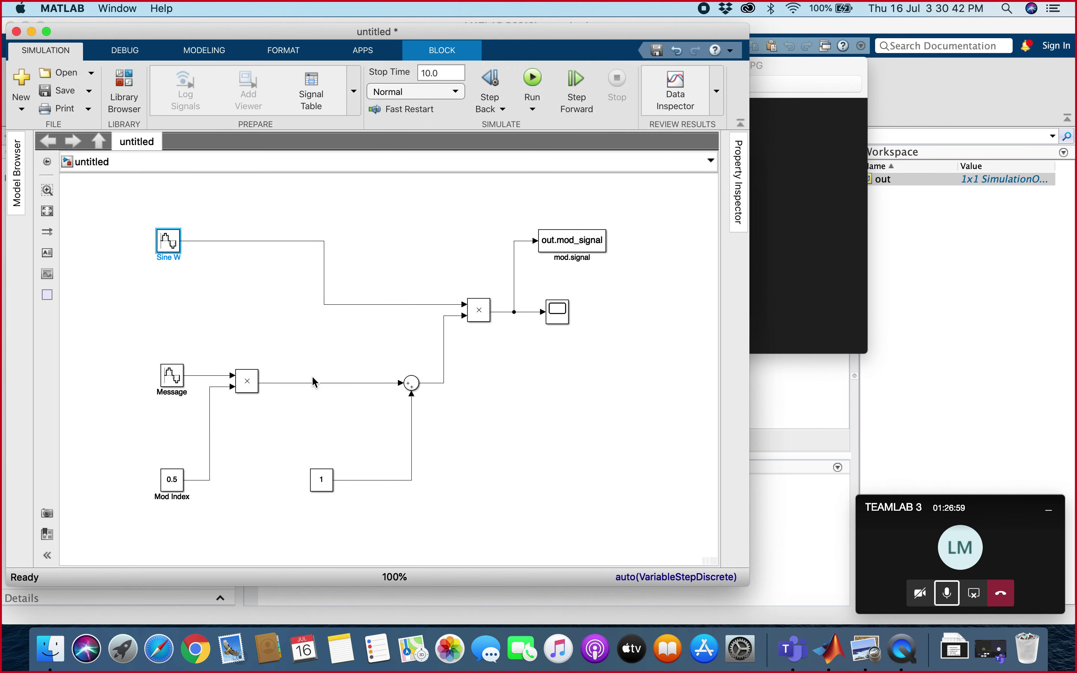
left_click(254, 387)
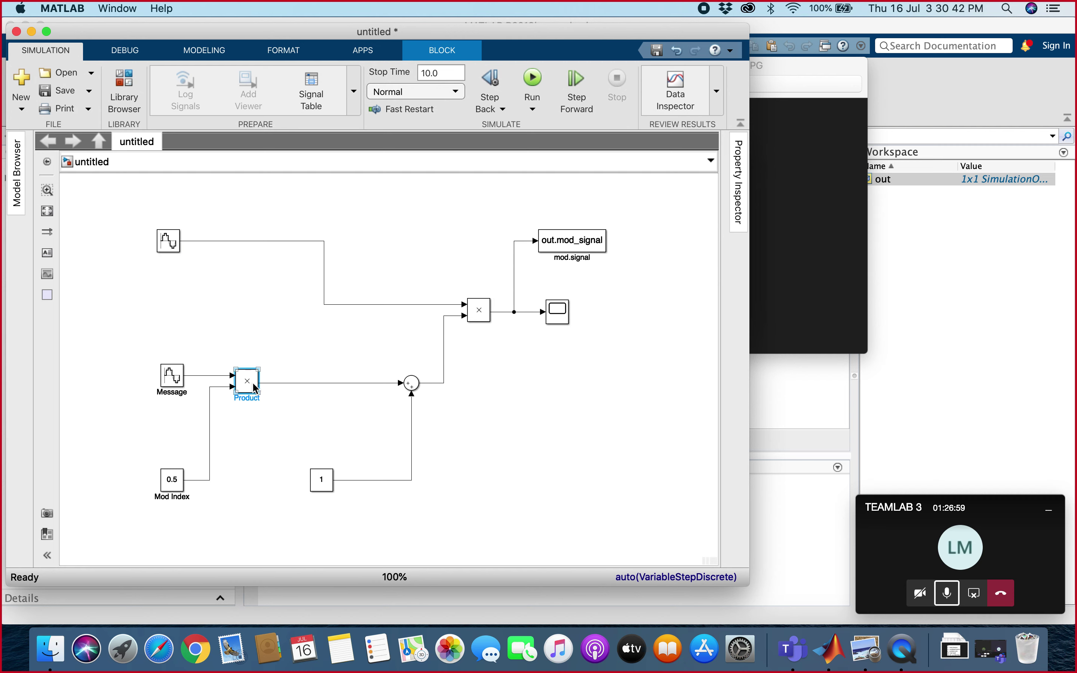
Step: Review the envelope stage: message-times-index multiplier, constant 1 offset and summing junction
left_click(328, 481)
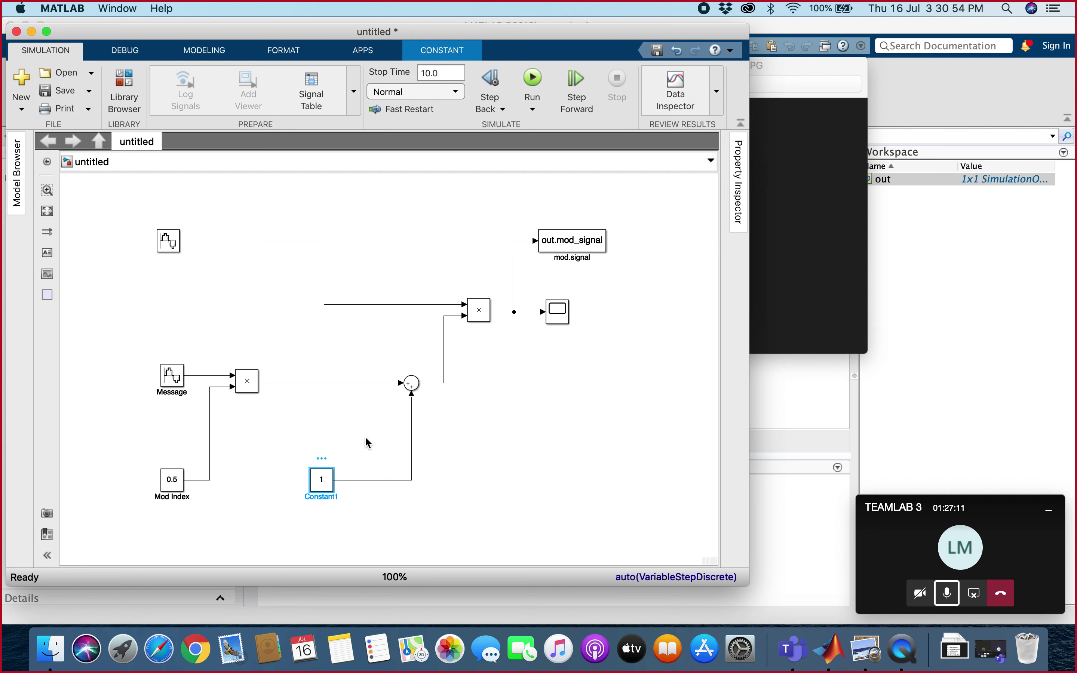
left_click(410, 382)
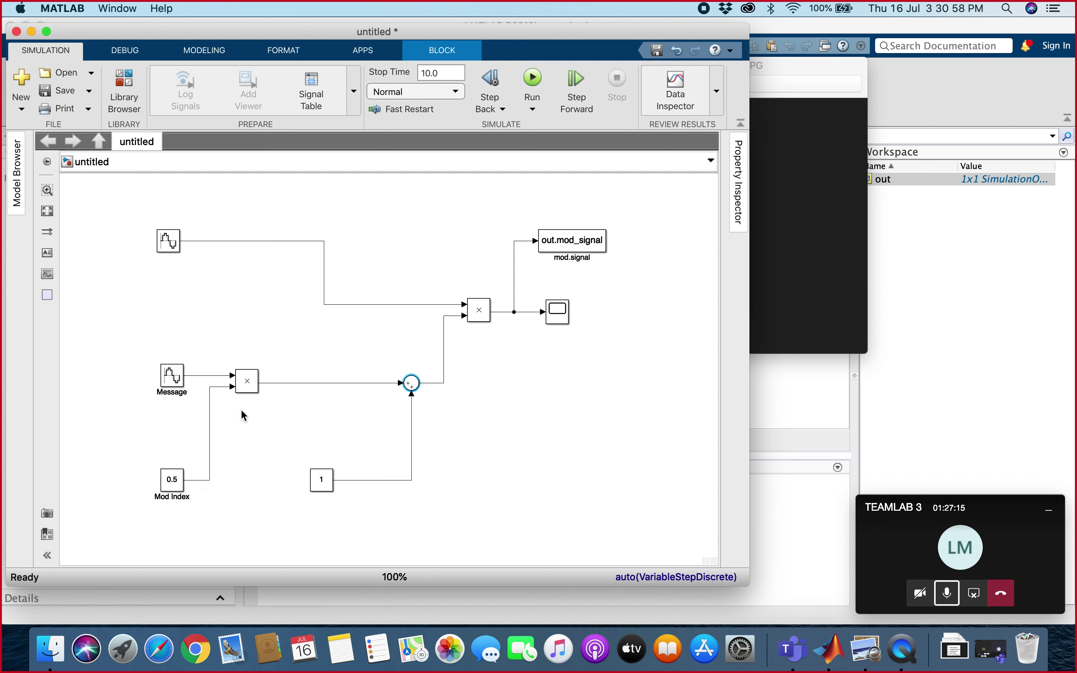
left_click(245, 380)
left_click(319, 479)
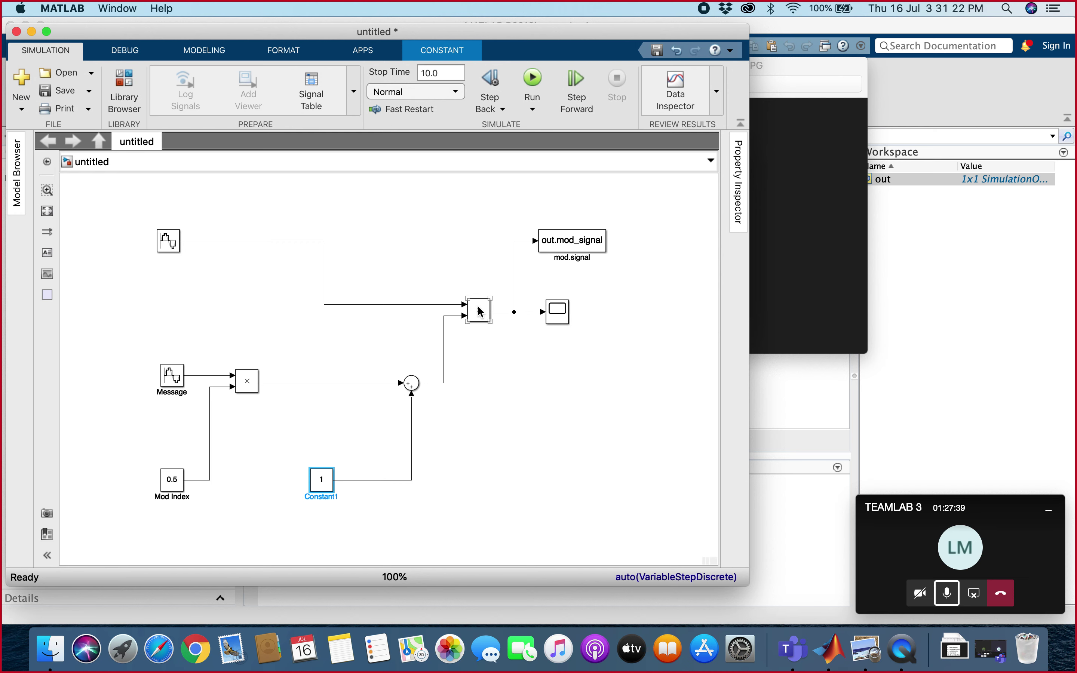
Step: Trace the carrier sine source through the final multiplier to the Scope, then run the simulation
left_click(165, 243)
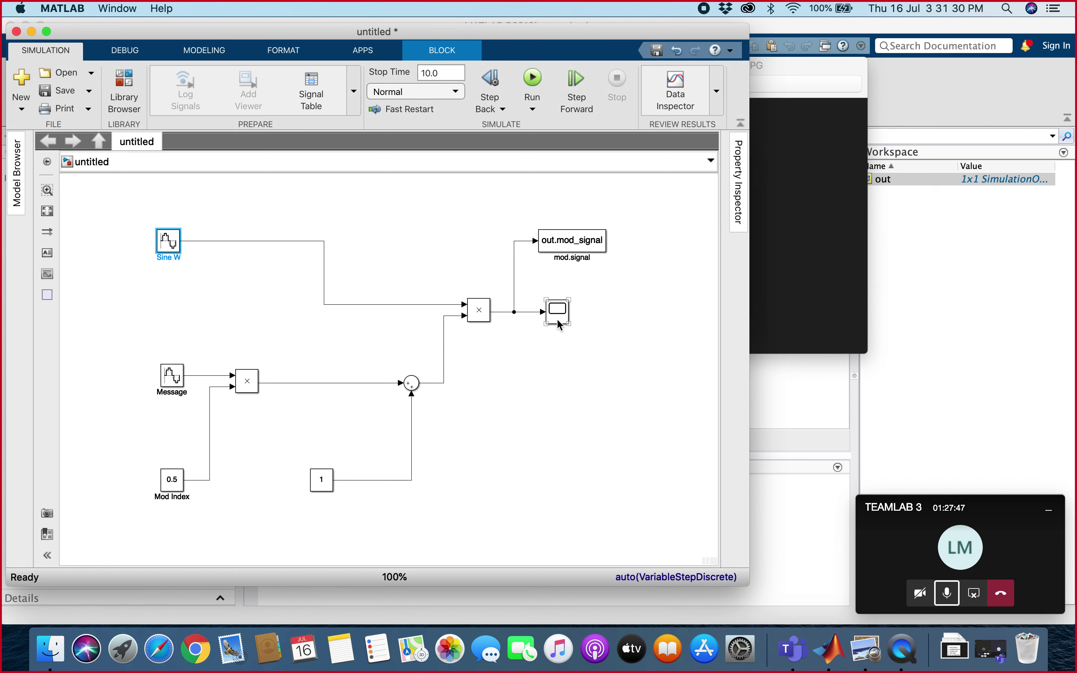
left_click(561, 309)
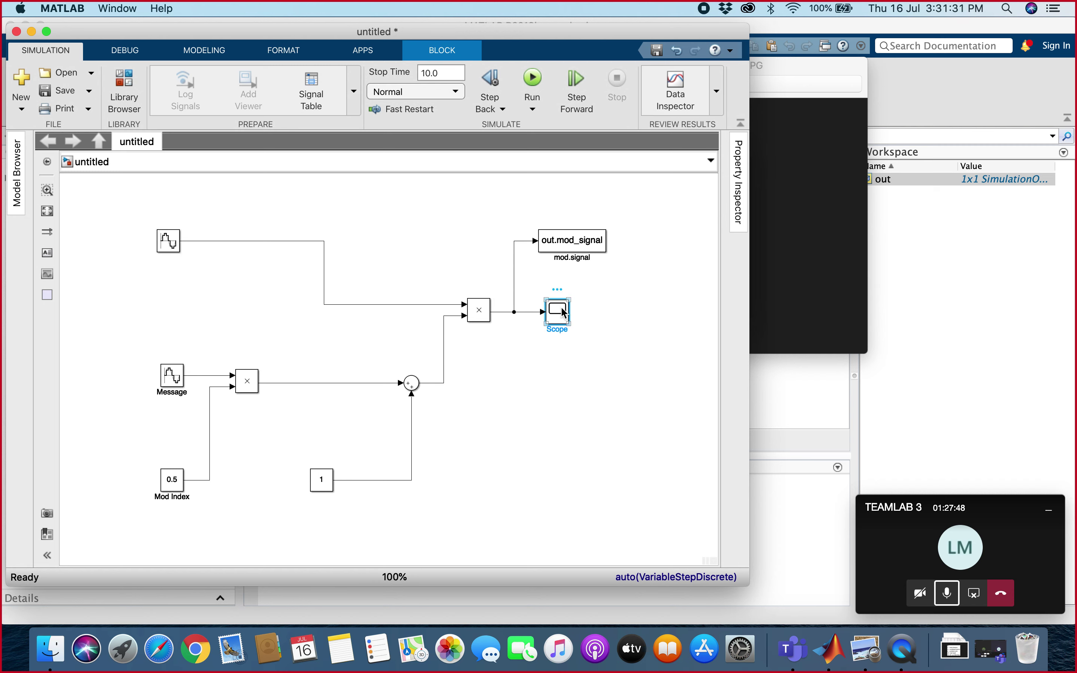
left_click(486, 311)
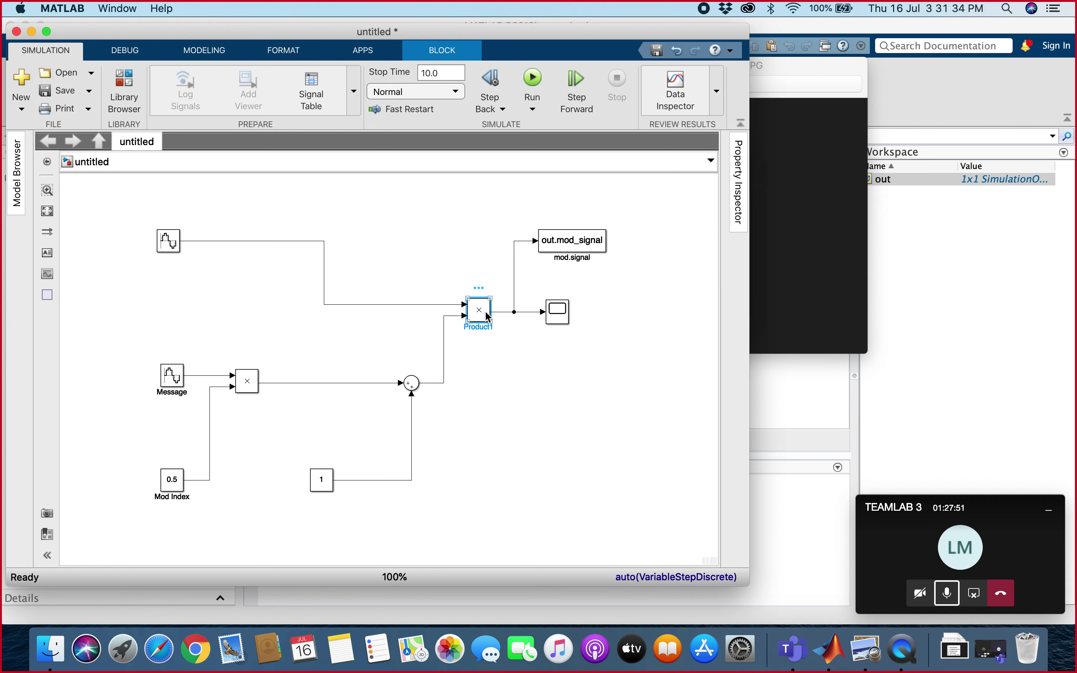
left_click(561, 318)
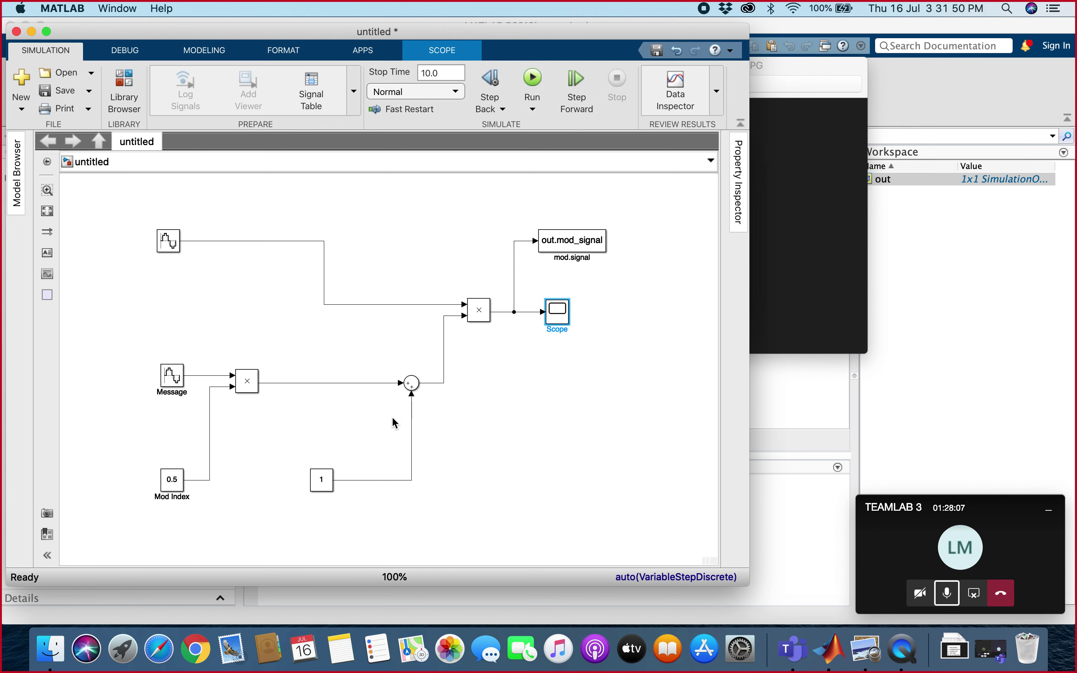
left_click(534, 80)
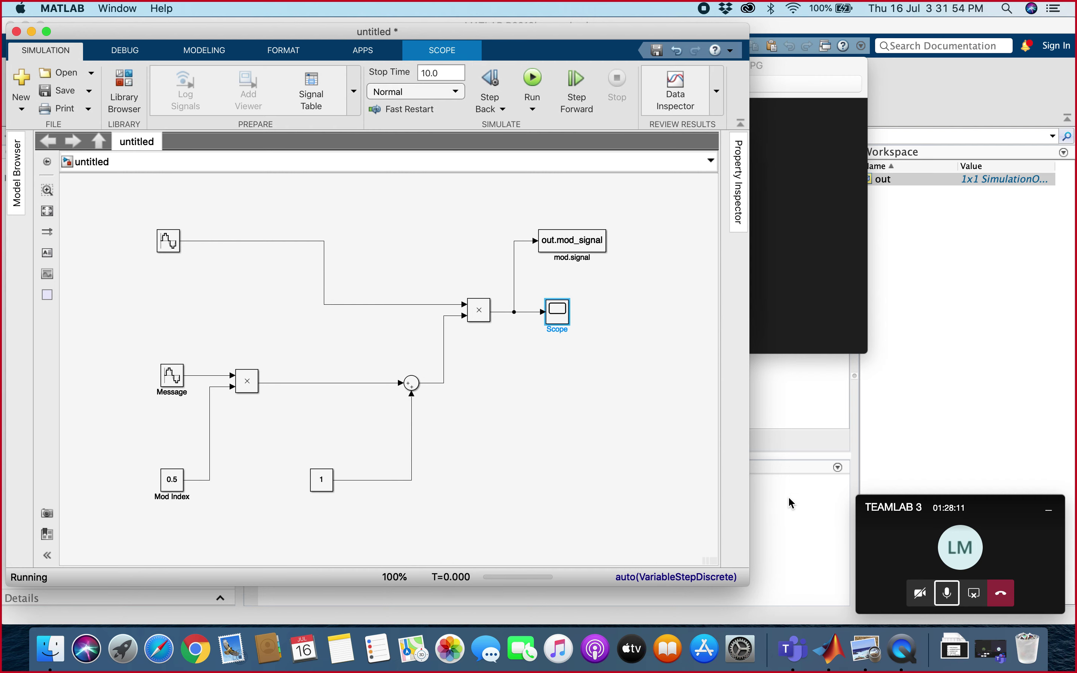
Step: In the MATLAB Command Window, run clc and plot(out.mod_signal) to plot the simulated AM wave
left_click(787, 500)
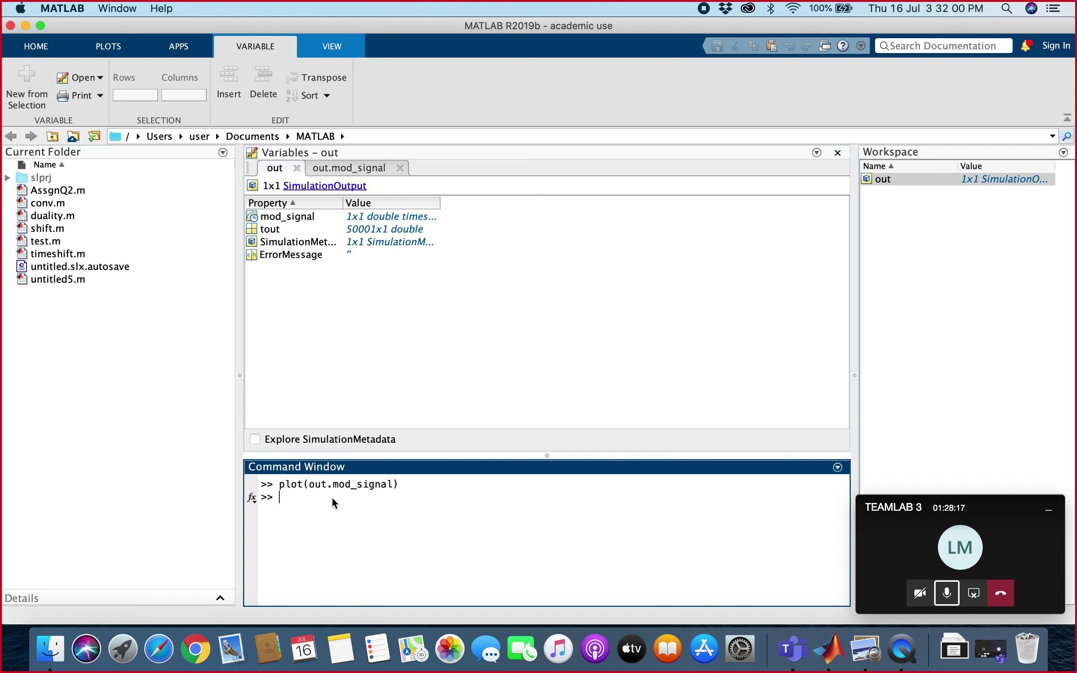
type("clc")
key("Return")
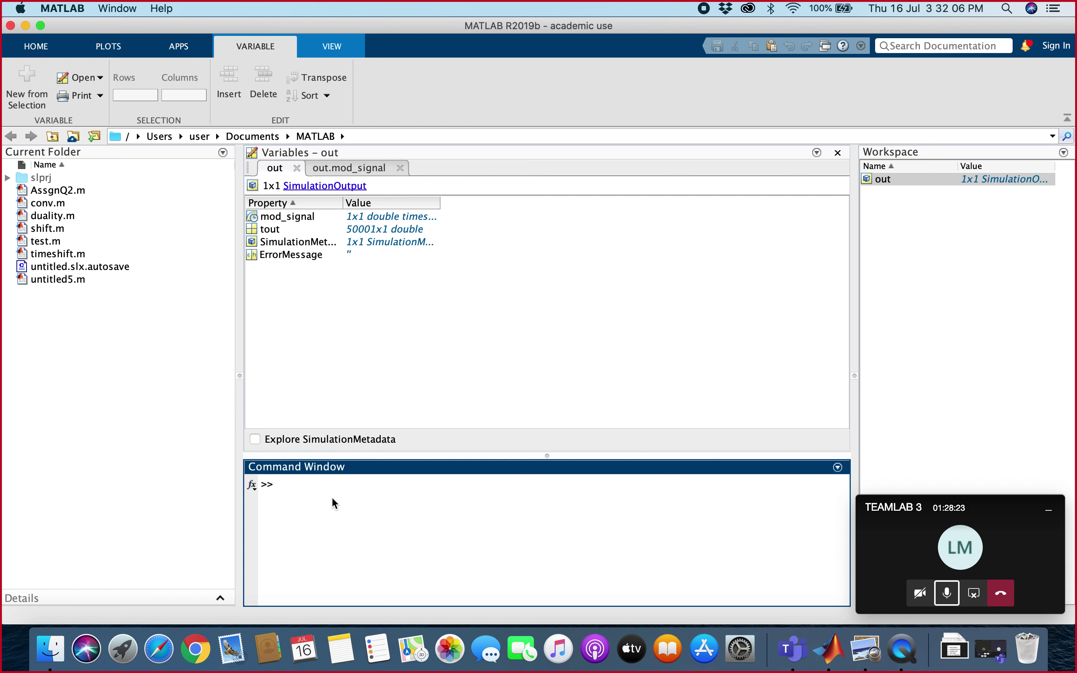
type("plot(out.mod_signal)")
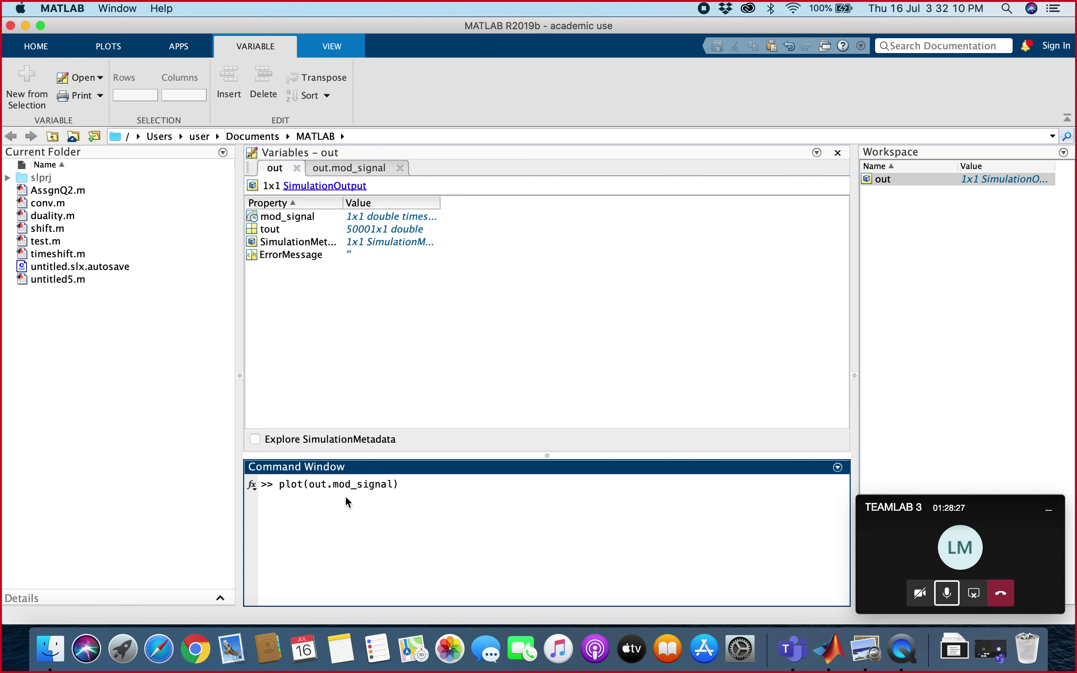
key("Return")
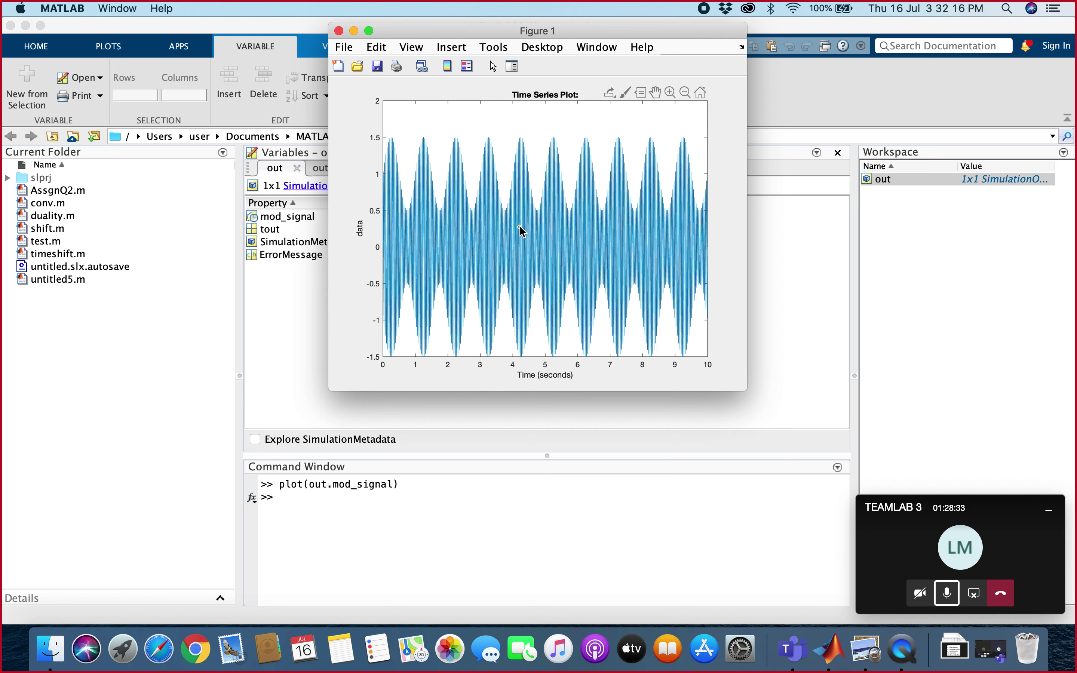
Step: Zoom the mod_signal plot to about 0.3–1.7 seconds to reveal individual carrier cycles
mouse_move(521, 230)
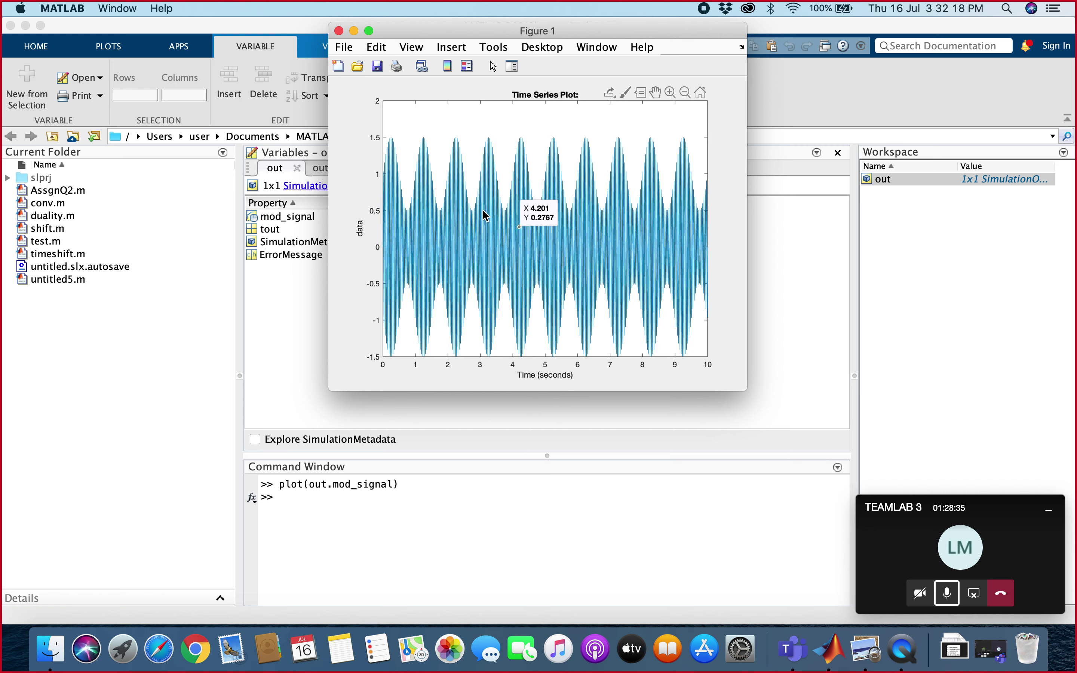
left_click(671, 93)
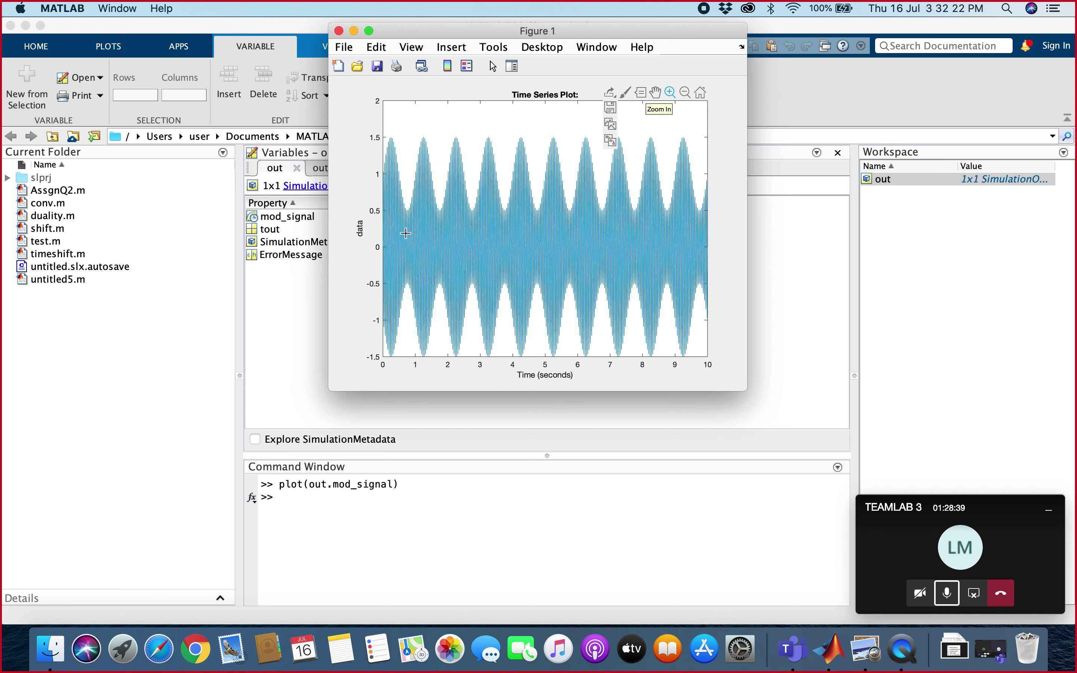
left_click_drag(437, 232, 436, 233)
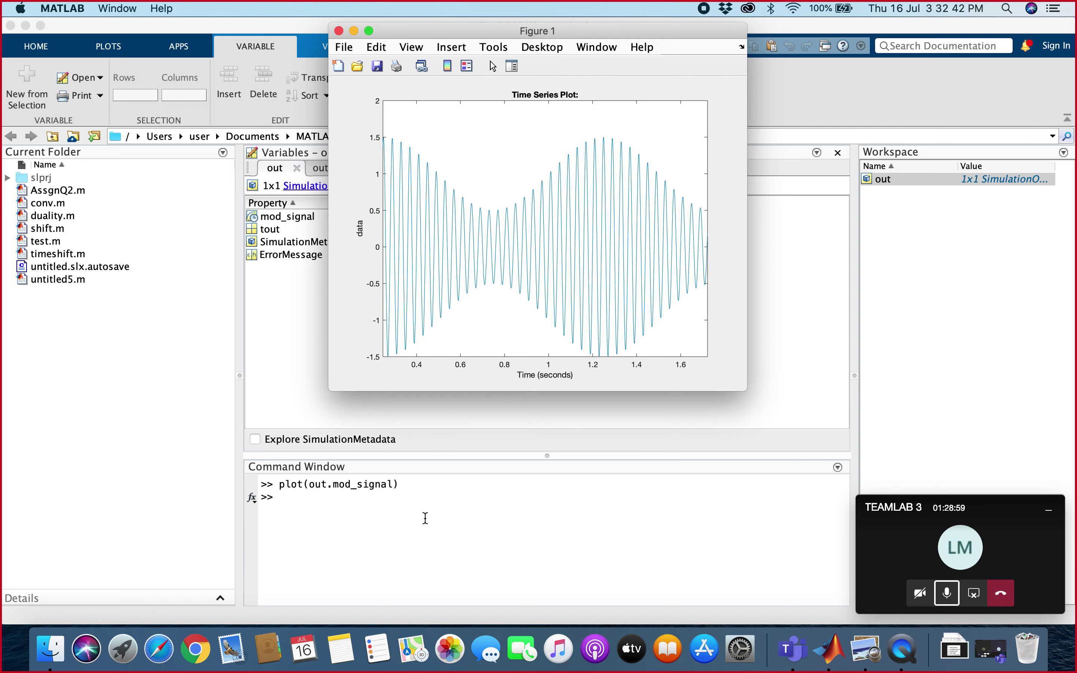
key("ctrl+Up")
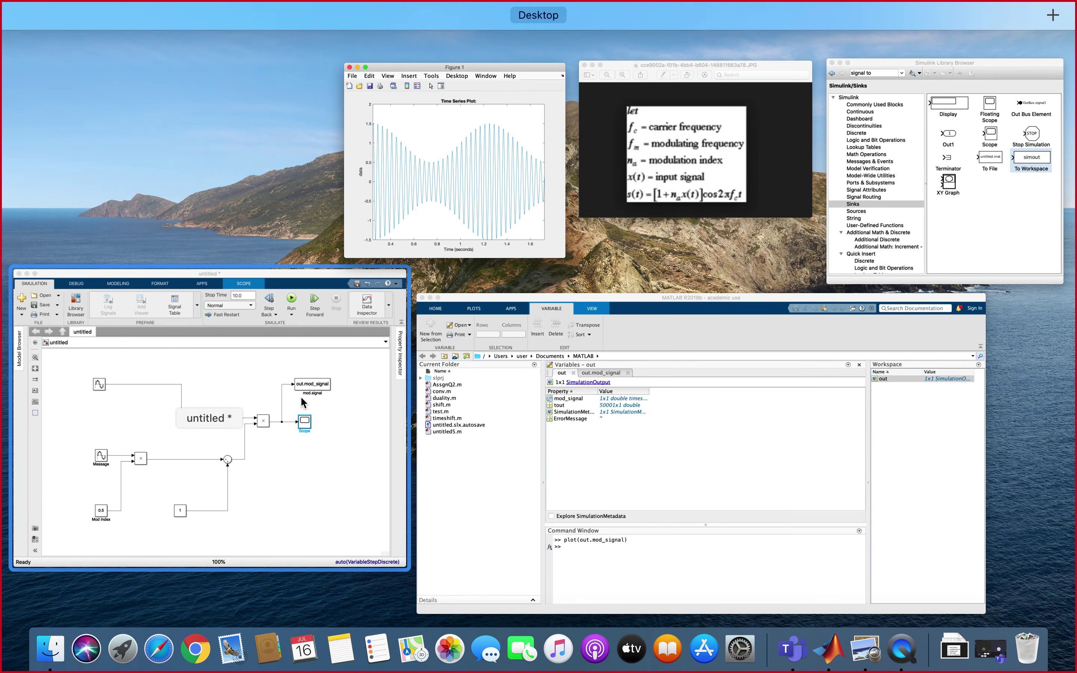
Step: Change the Mod Index constant value from 0.5 to 2 and rerun the simulation
left_click(300, 396)
double_click(173, 480)
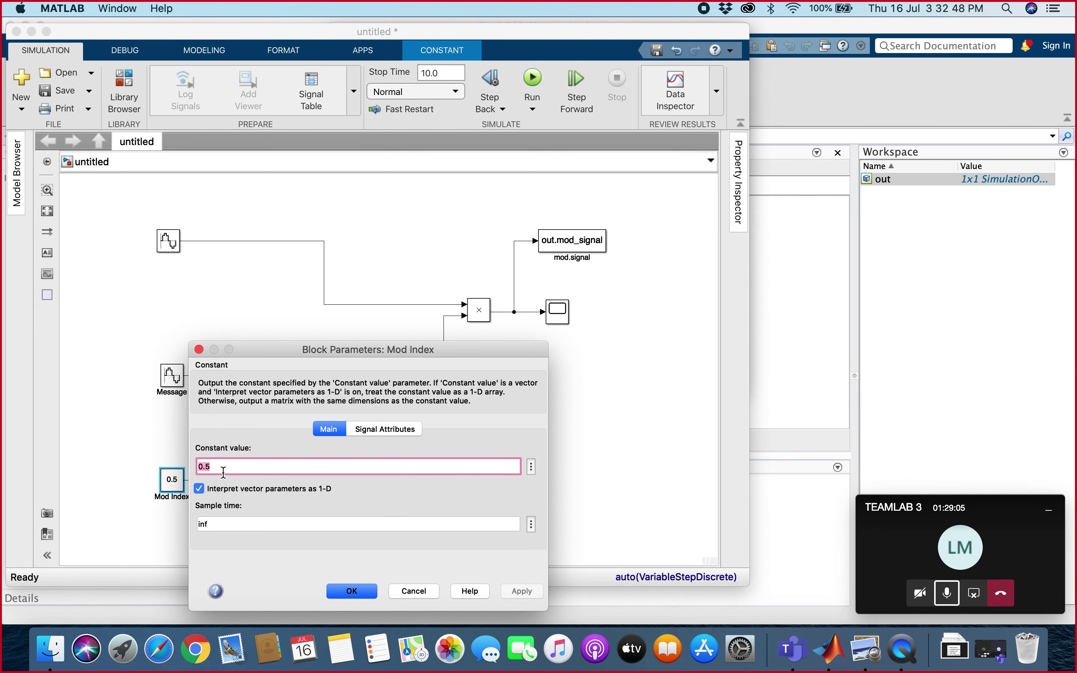
type("2")
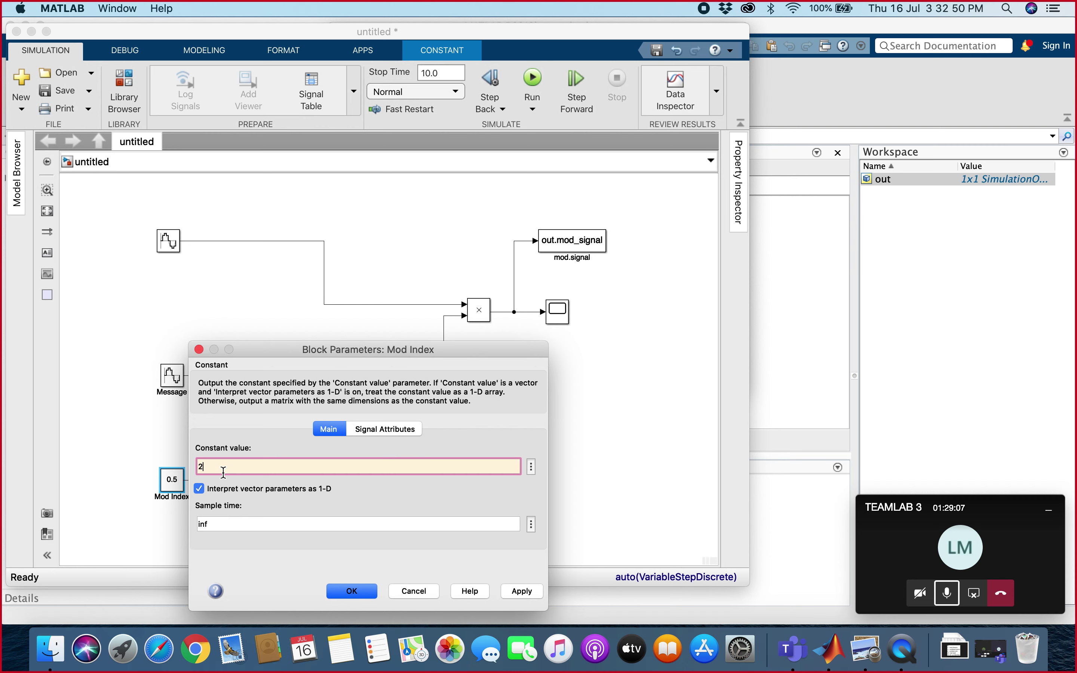
left_click(521, 591)
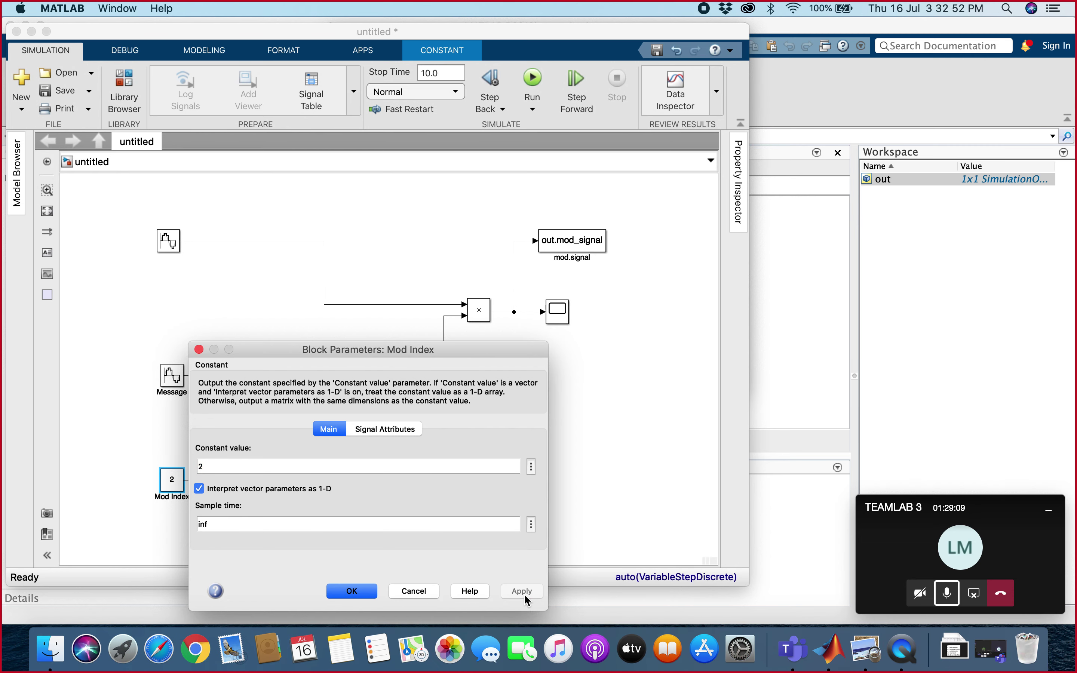
left_click(349, 591)
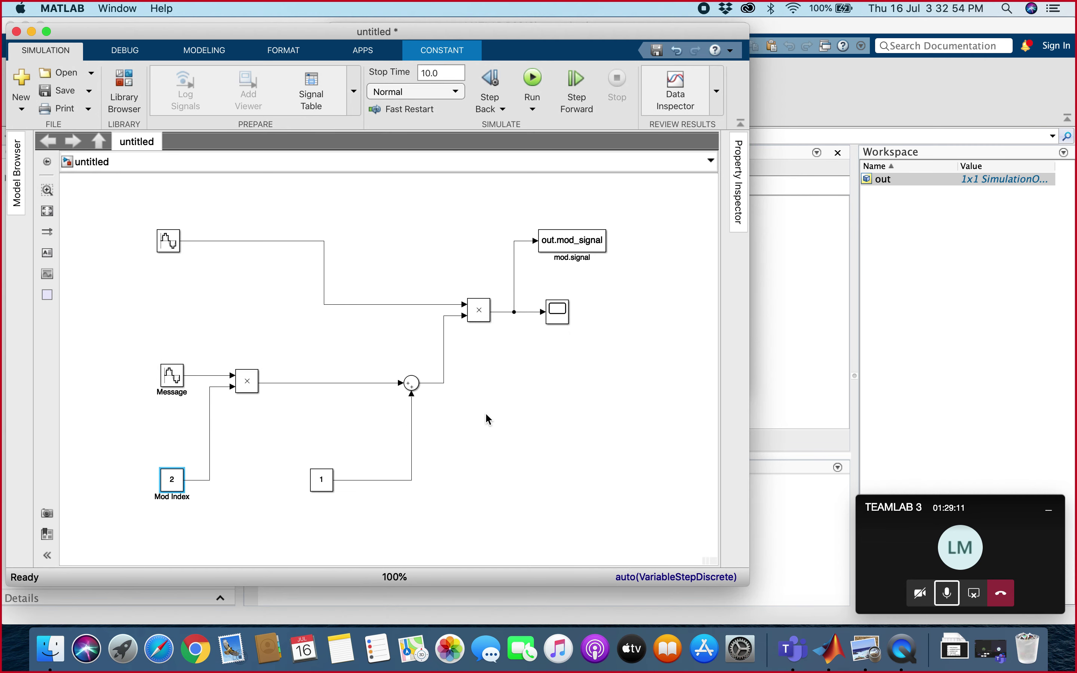
left_click(533, 79)
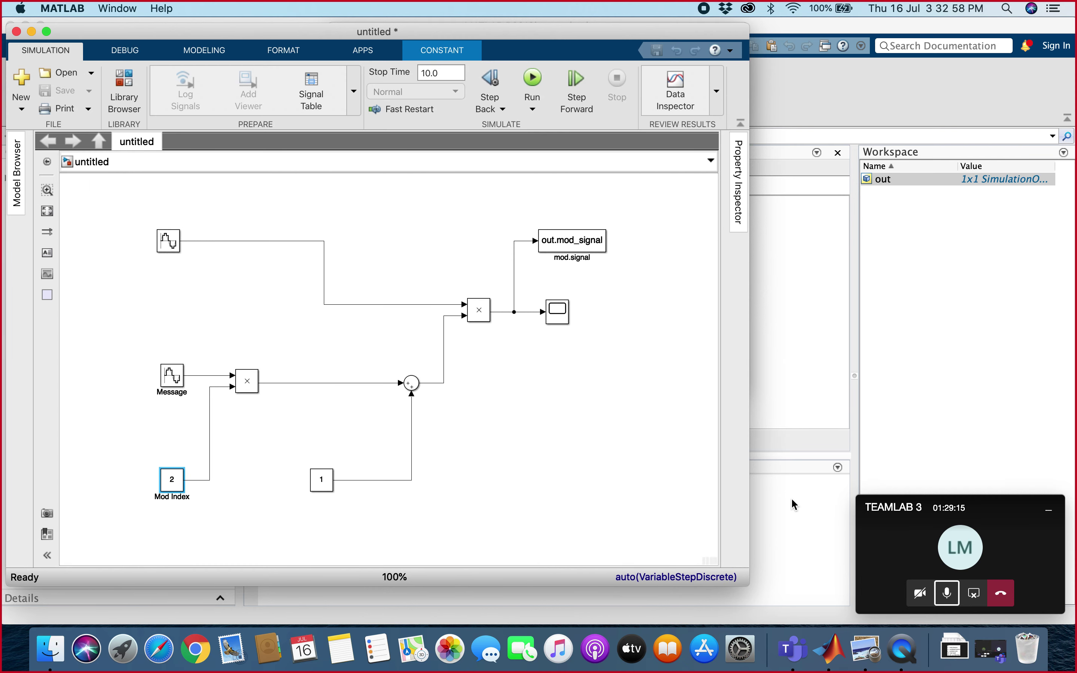
Step: In MATLAB, run clc and plot(out.mod_signal) to plot the index-2 result
left_click(791, 498)
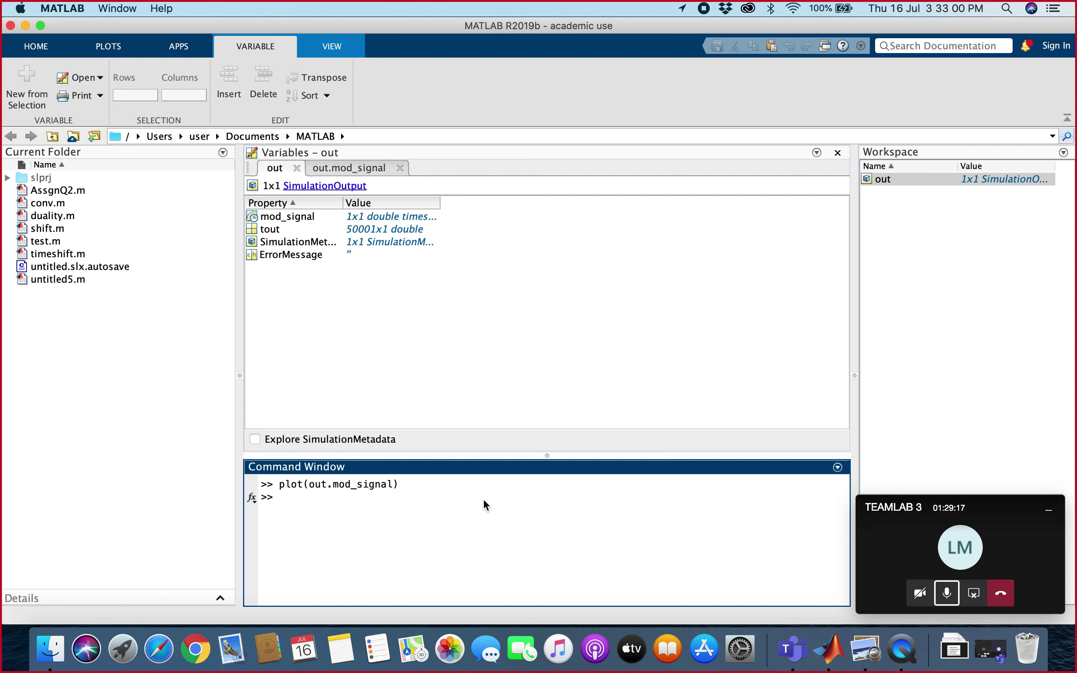
type("clc")
key("Return")
type("plot(out.mod_signal)")
key("Return")
Step: Zoom Figure 1 to about 0.45–1.75 seconds showing the overmodulated wave reaching ±3
key("ctrl+Up")
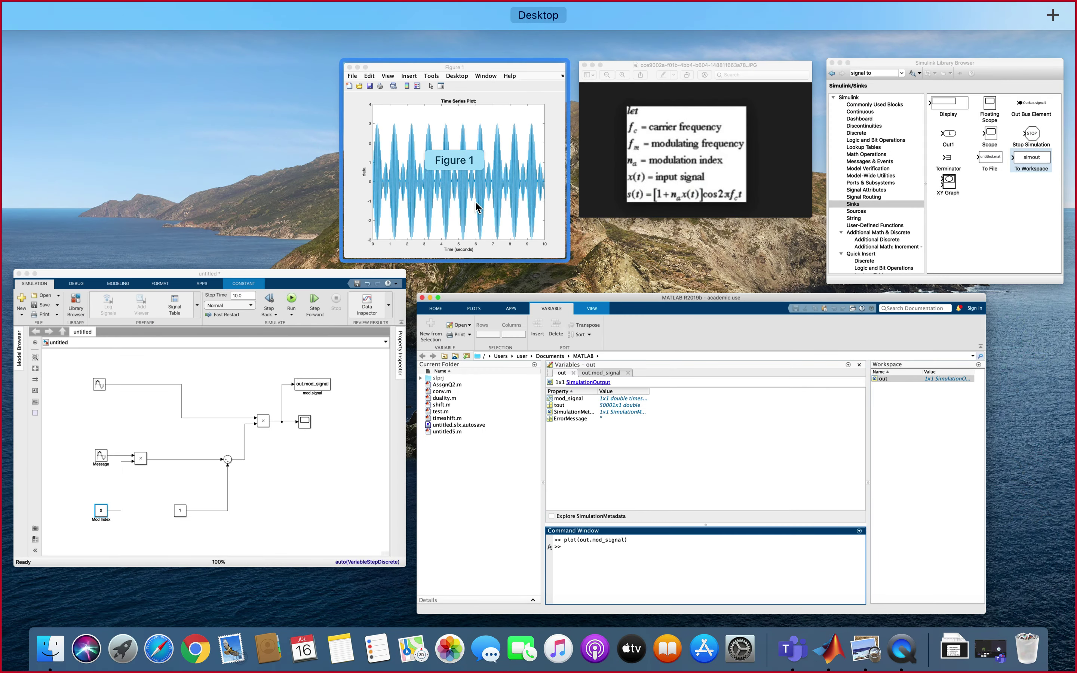
left_click(476, 207)
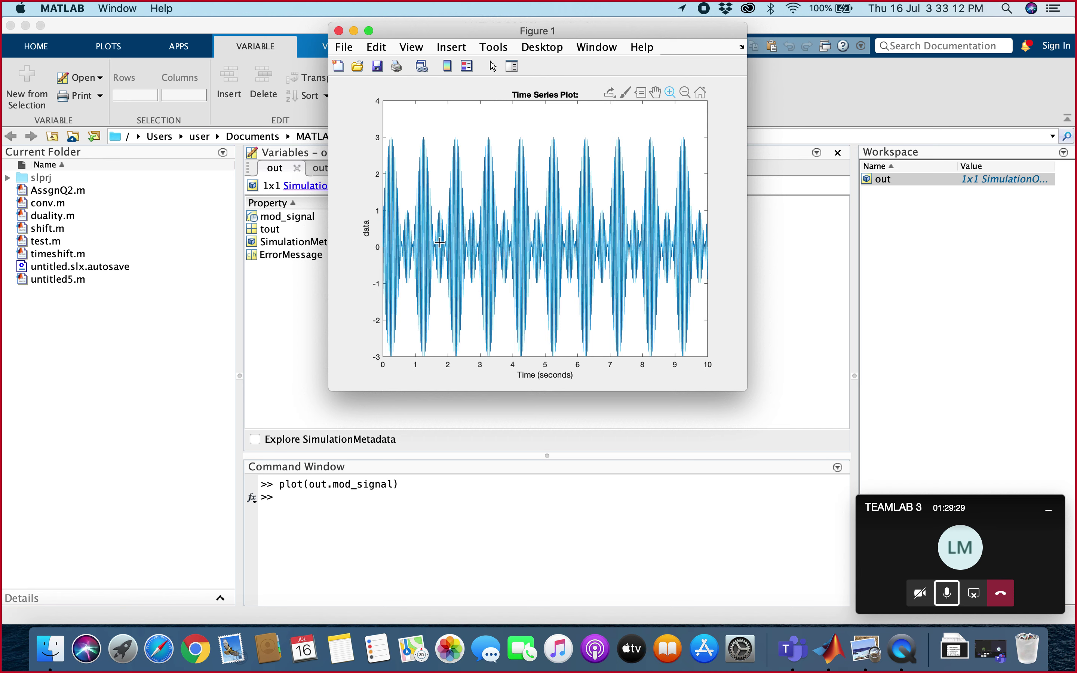
scroll(440, 243, "up", 5)
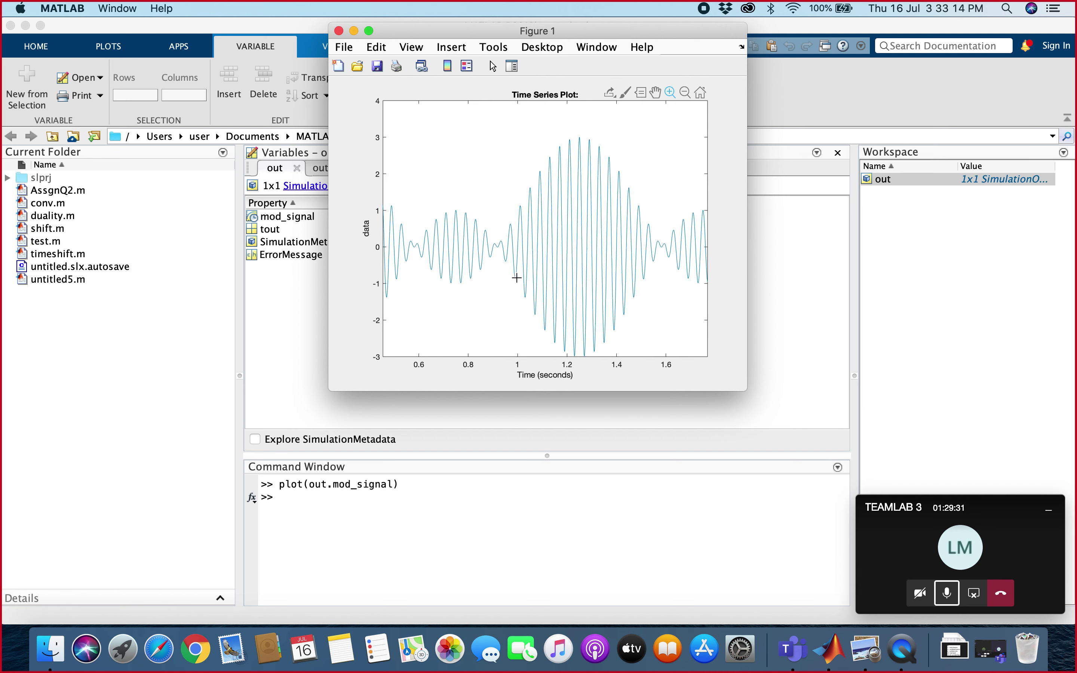